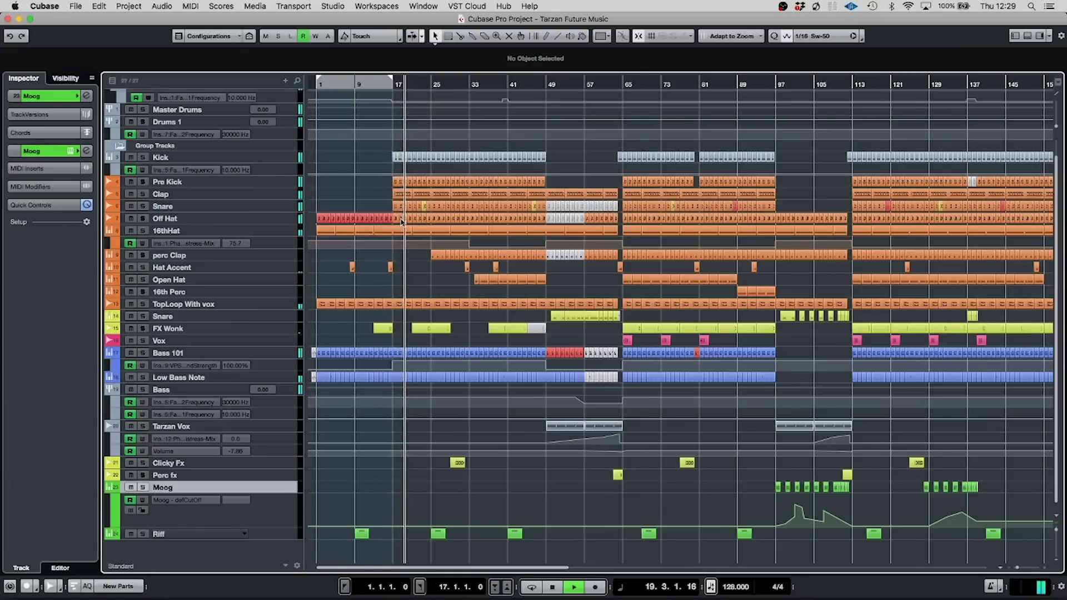
# Step: Open the Snare variation clip at bar 23 in the editor to examine its hits, and close the editor
pyautogui.press('h')
pyautogui.press('h')
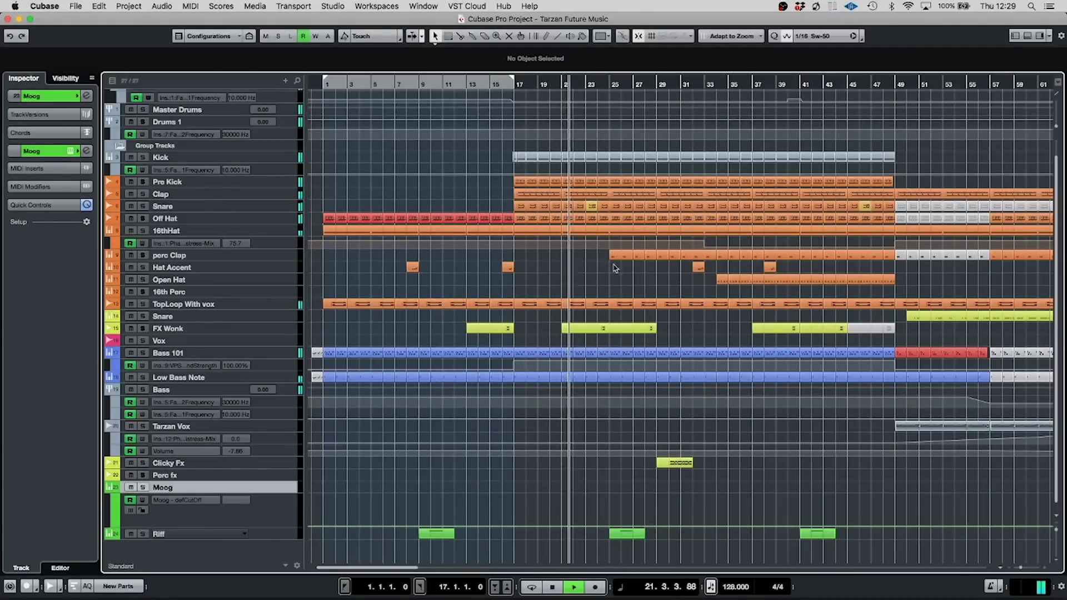
pyautogui.doubleClick(592, 209)
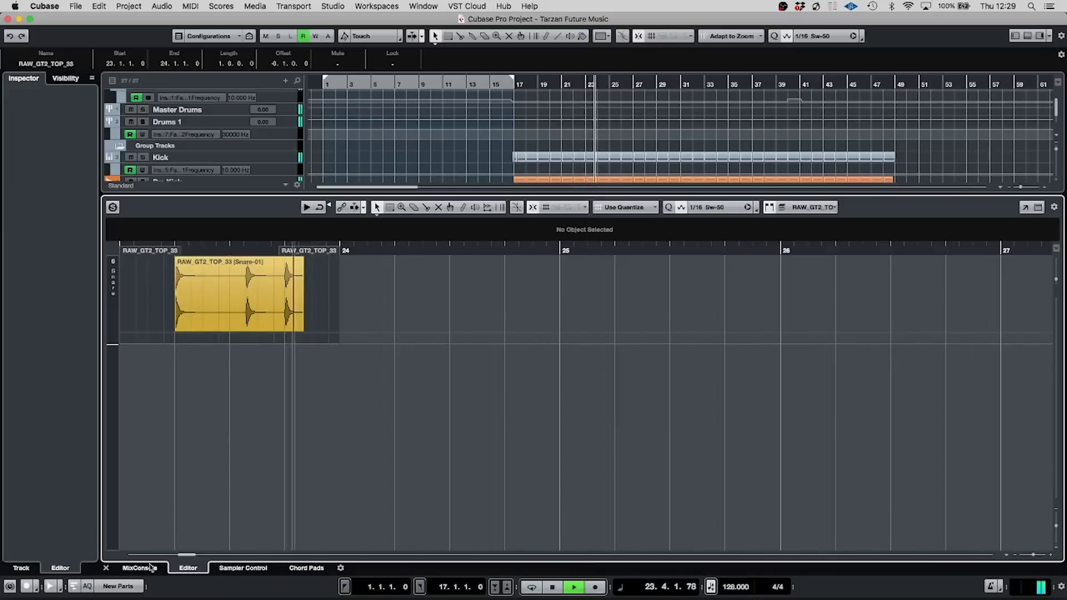
pyautogui.click(105, 568)
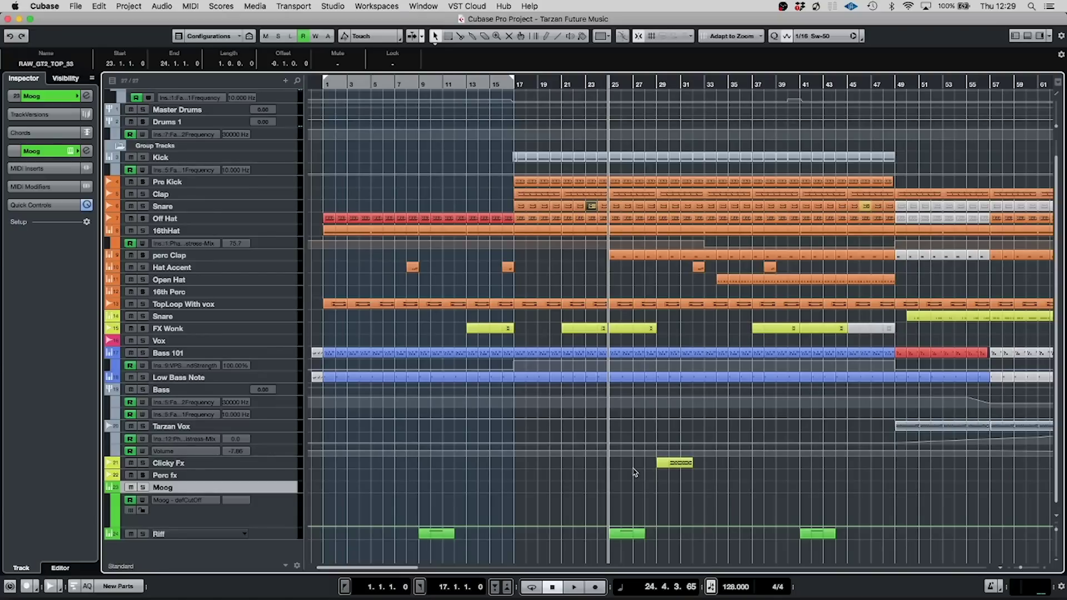
# Step: Play the arrangement through to about bar 34, where the Open Hat part comes in, and stop
pyautogui.press('g')
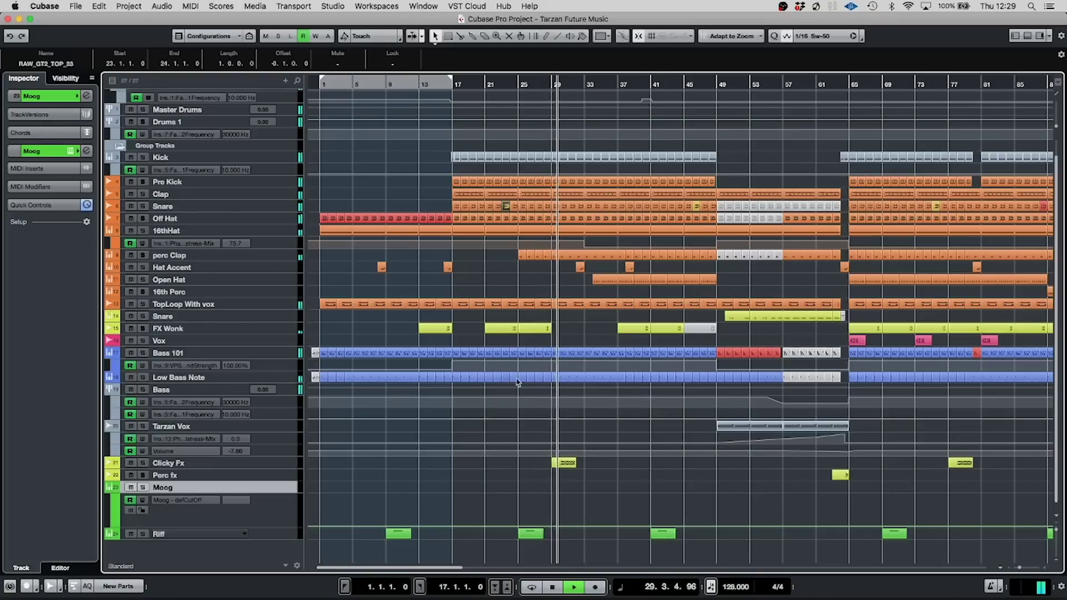
pyautogui.press('h')
pyautogui.press('h')
pyautogui.press('g')
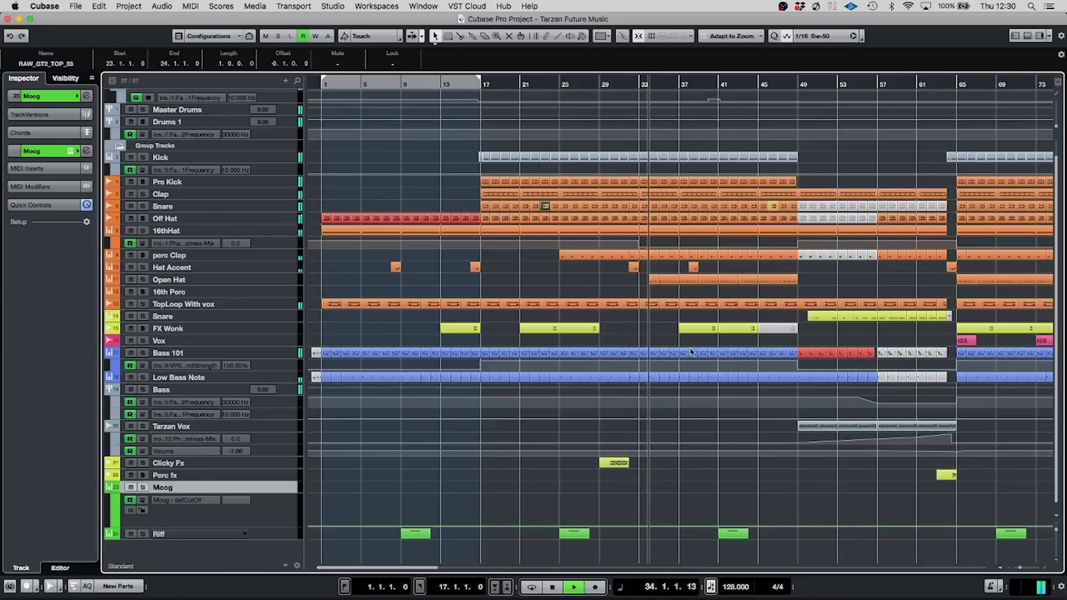
pyautogui.press('space')
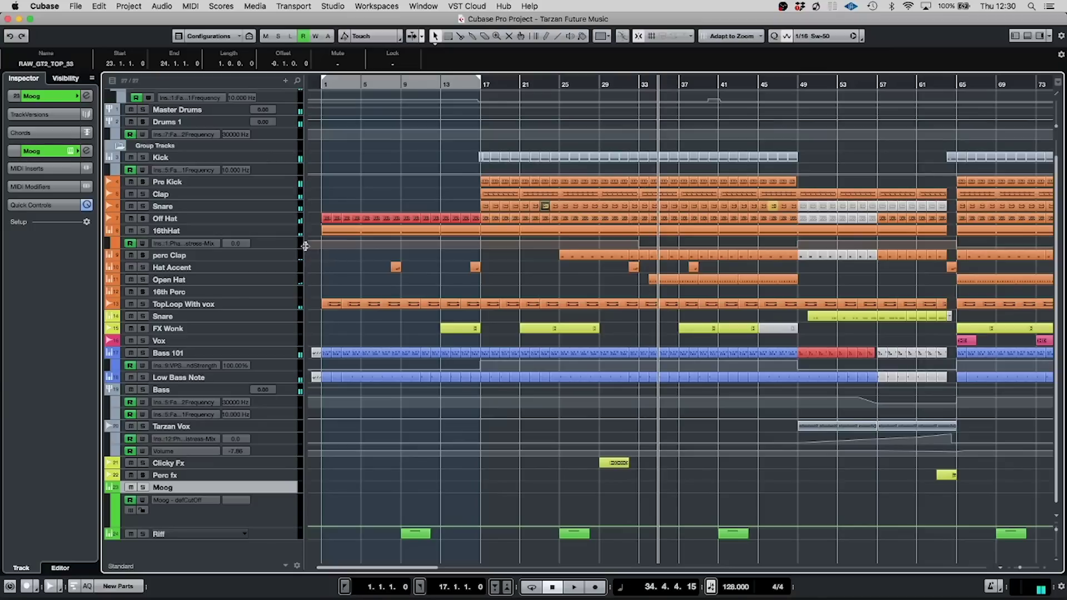
# Step: Select the 16thHat and Open Hat tracks in turn, return to 16thHat, and listen to the section from bar 34
pyautogui.click(289, 232)
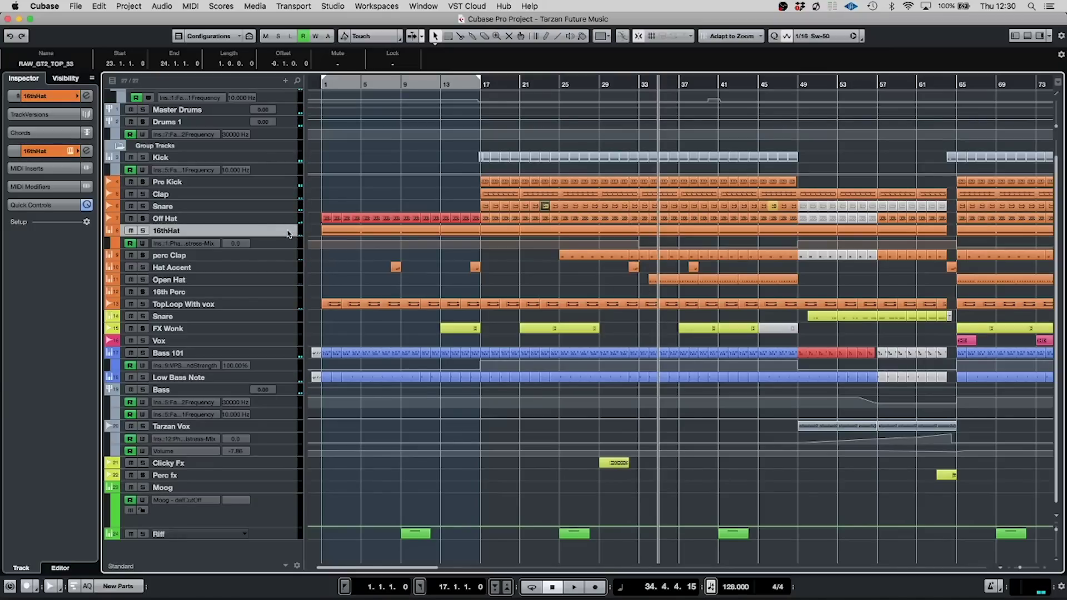
pyautogui.click(273, 281)
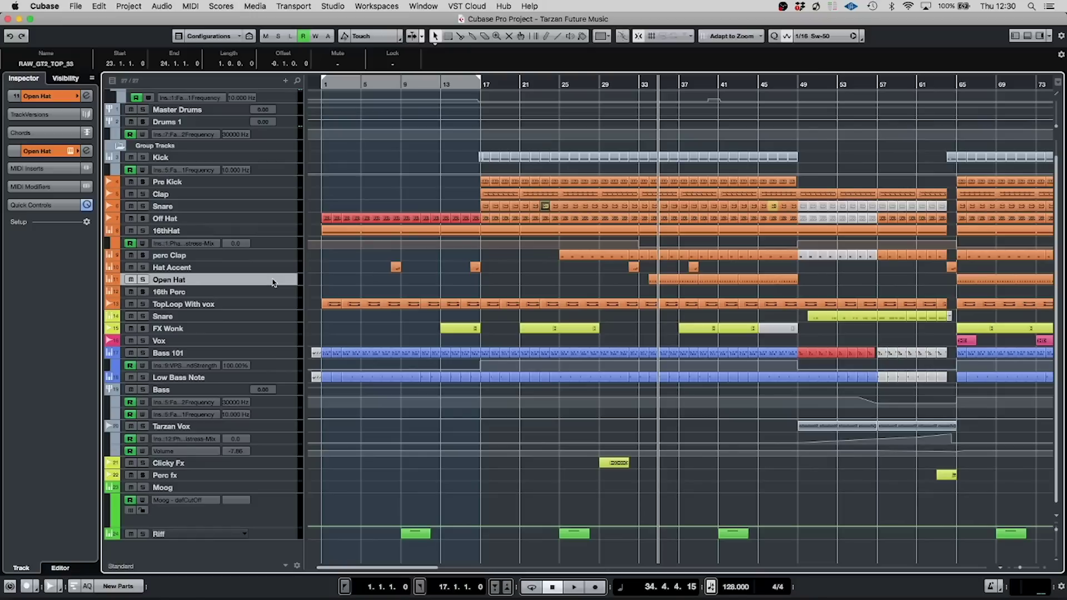
pyautogui.click(286, 233)
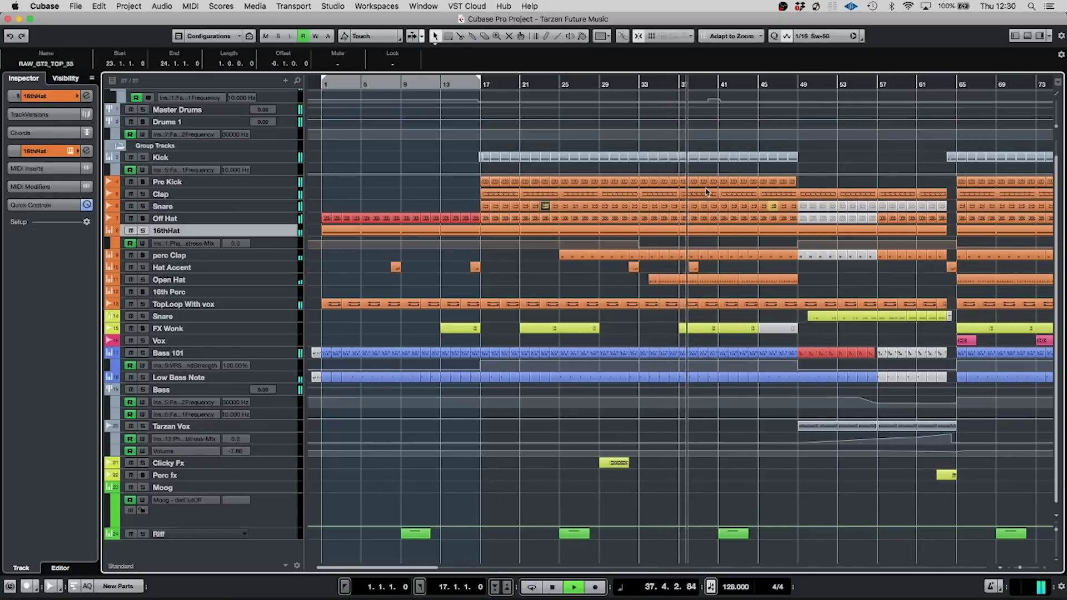
pyautogui.press('space')
# Step: Play bars 39 to 42 to hear the Stereo Out filter automation, and stop
pyautogui.scroll(2, 764, 101)
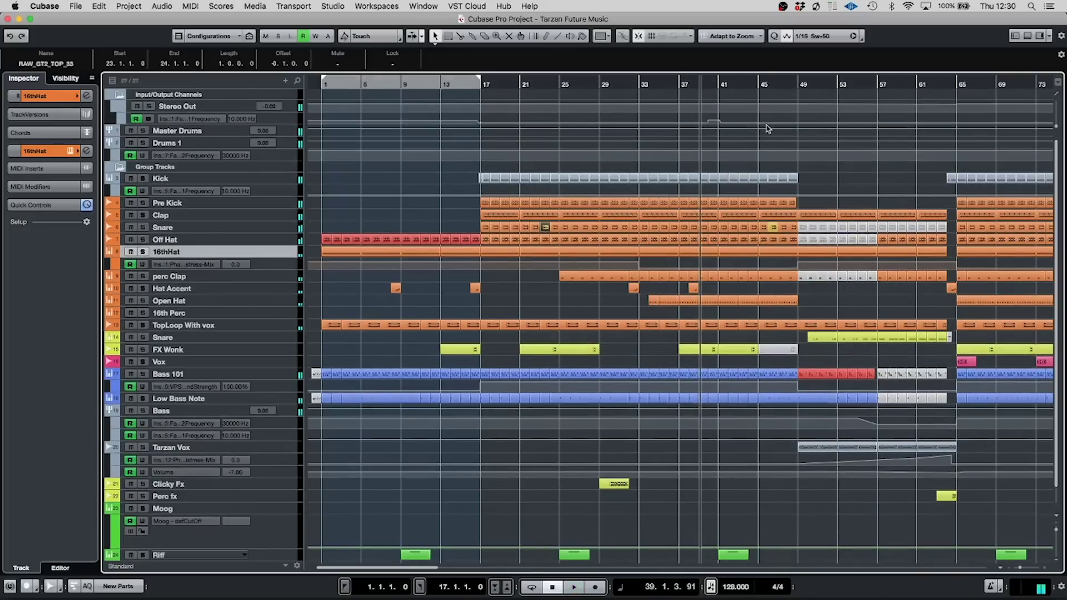
pyautogui.press('space')
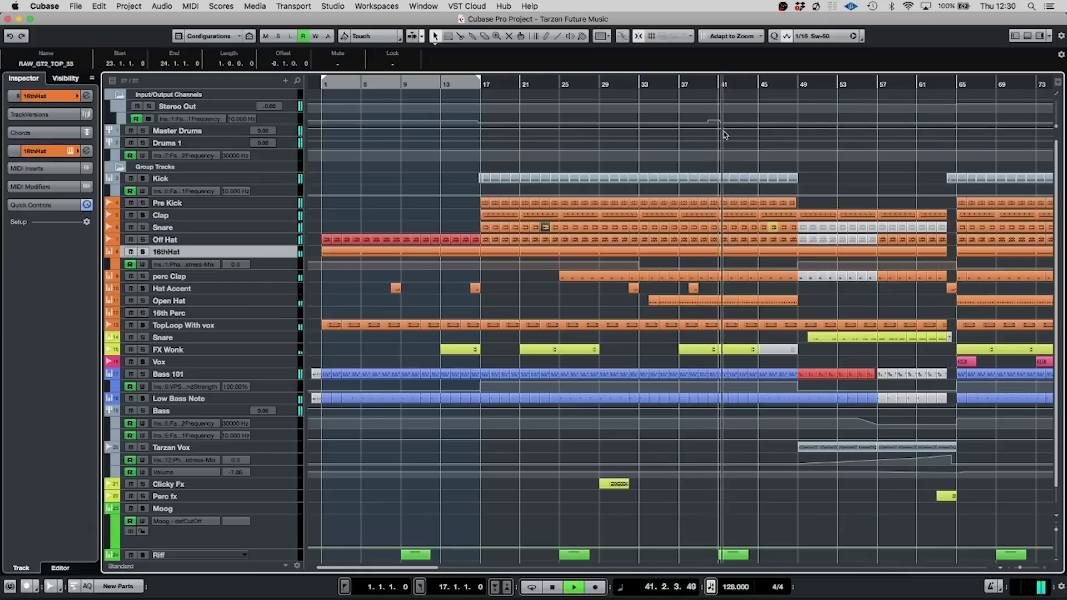
pyautogui.press('space')
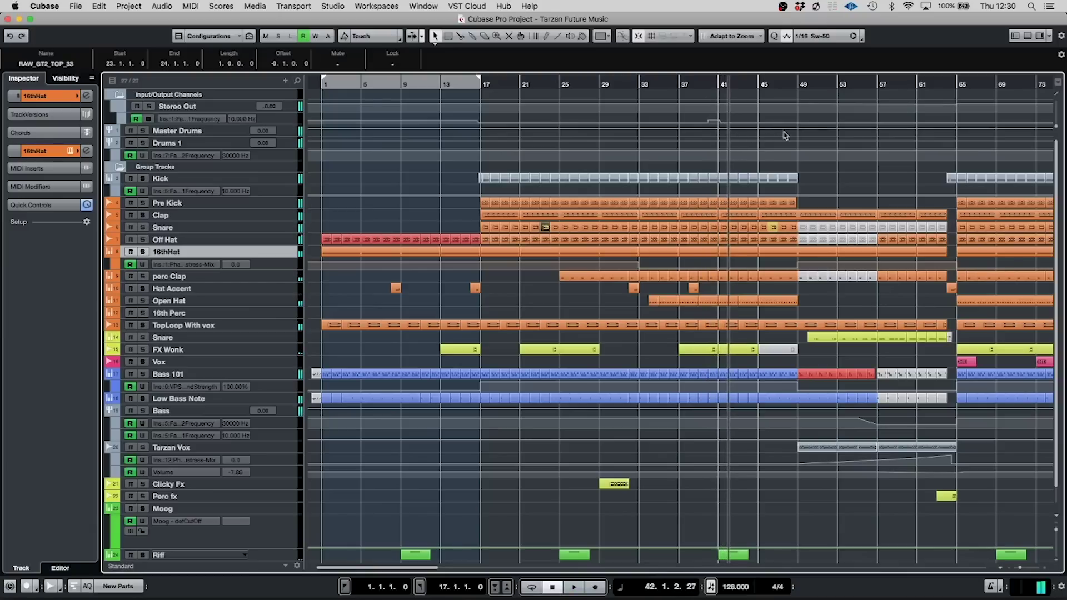
# Step: Play the end of the first main section from about bar 48 and the breakdown from bar 49, and stop
pyautogui.click(792, 165)
pyautogui.click(786, 86)
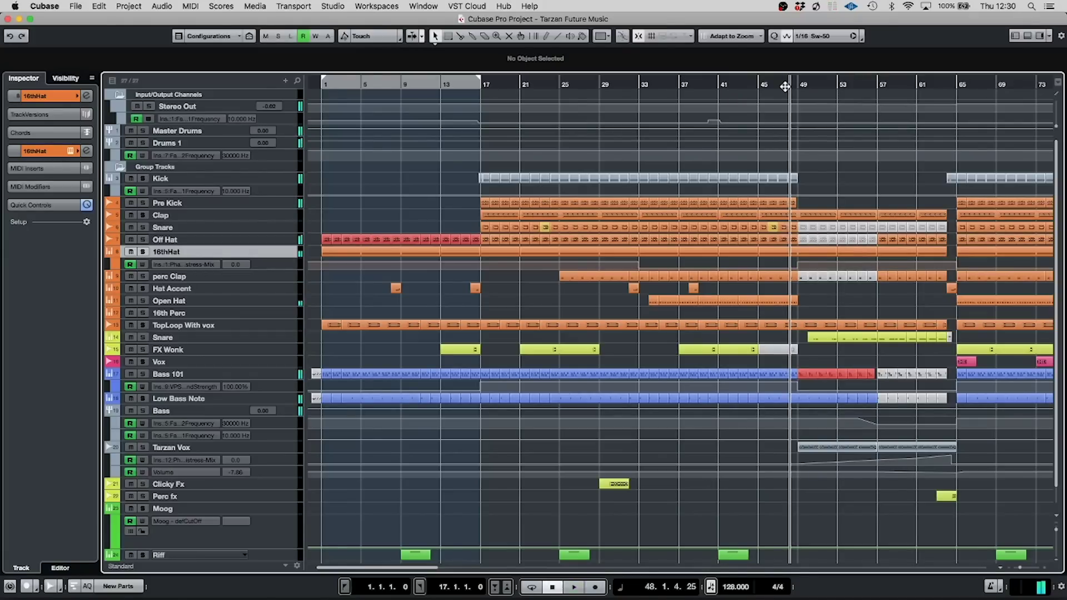
pyautogui.click(798, 84)
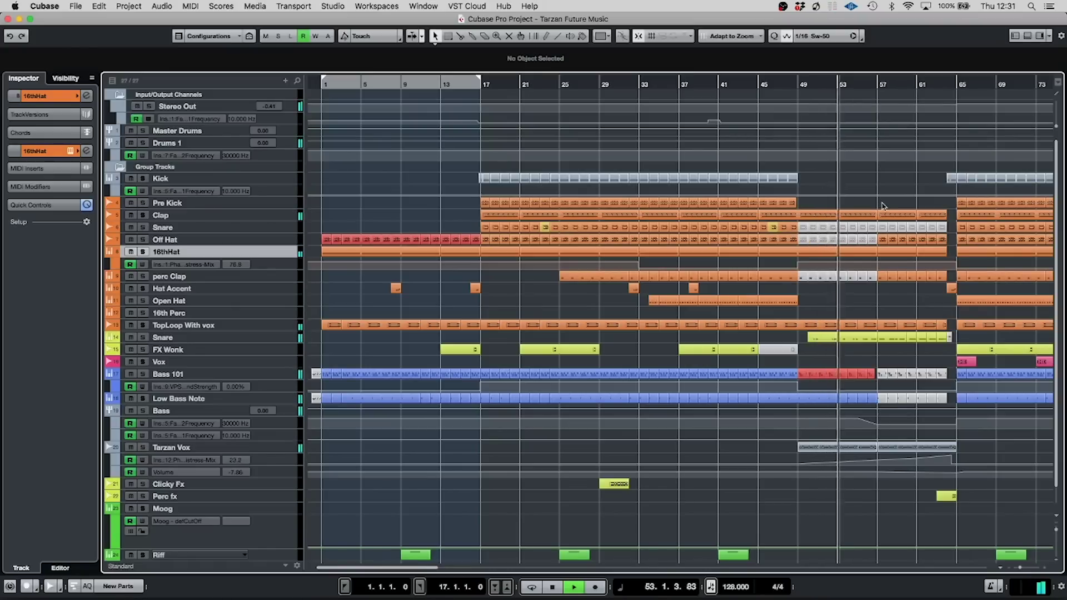
pyautogui.press('space')
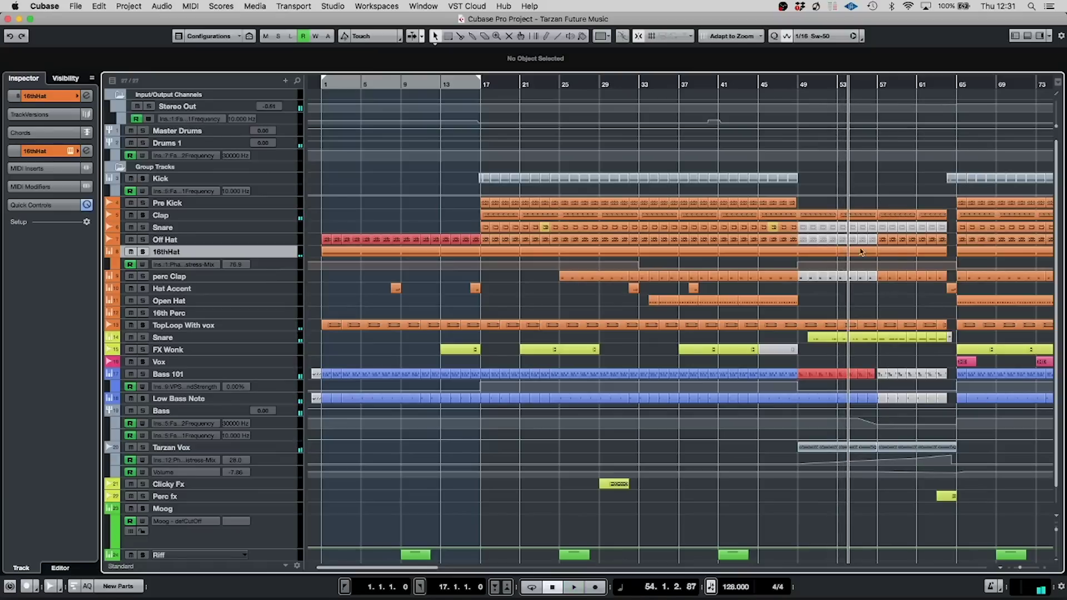
# Step: Play the second half of the breakdown from bar 57 into the section at bar 65, and stop
pyautogui.click(876, 85)
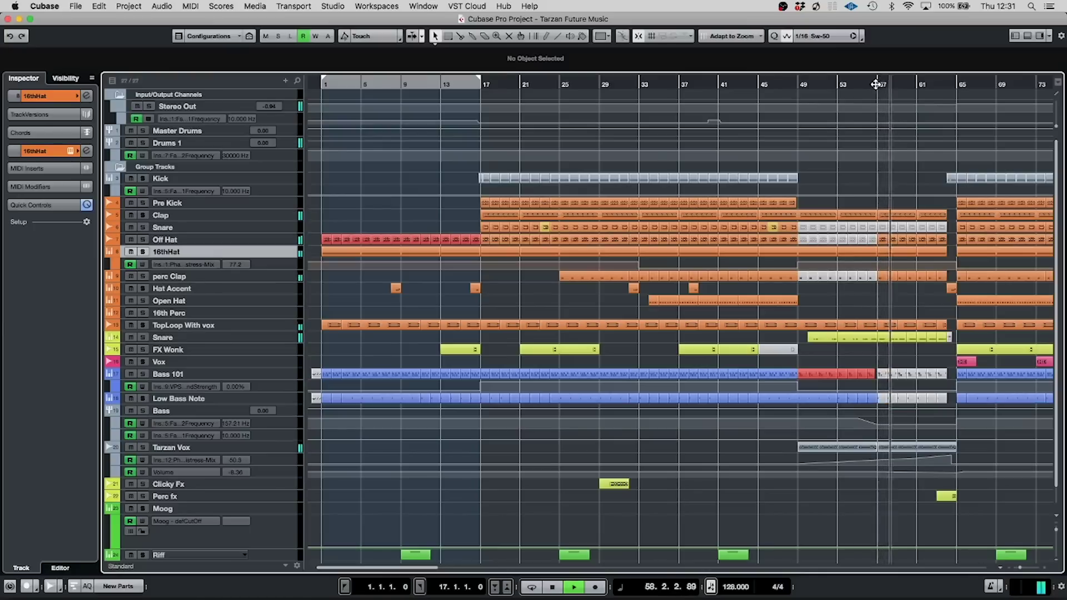
pyautogui.press('g')
pyautogui.press('h')
pyautogui.press('h')
pyautogui.press('h')
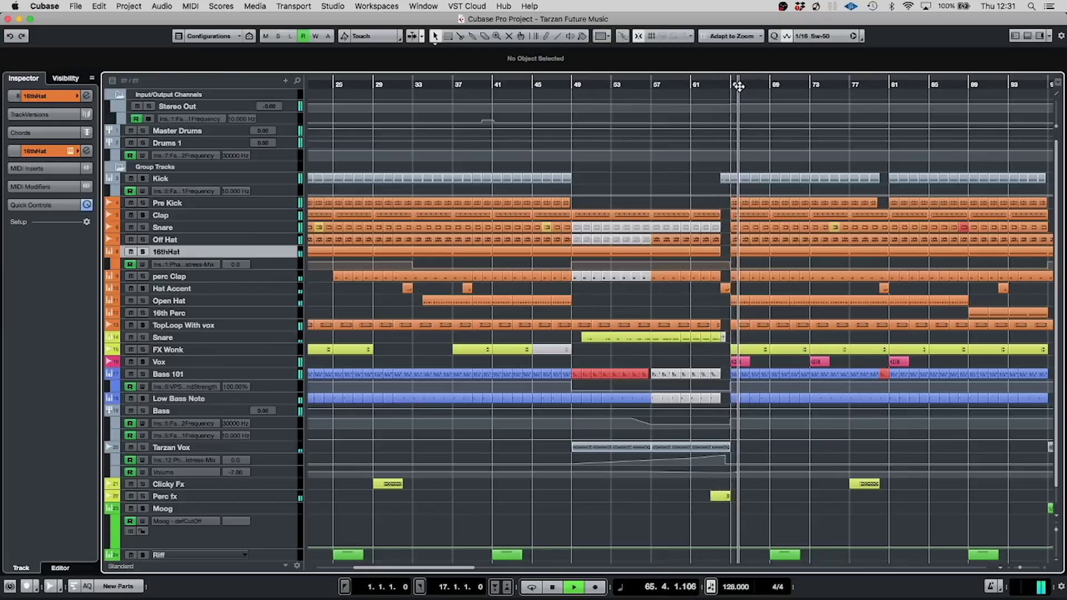
pyautogui.press('space')
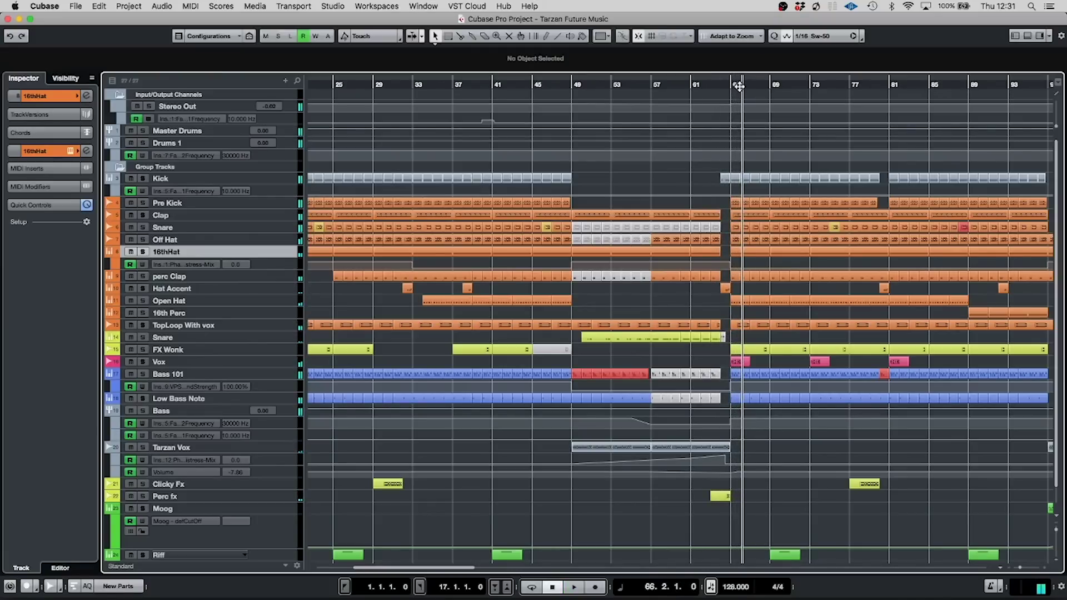
# Step: Play the second main section from bar 66, and skip playback to about bar 80 to hear the kick gap
pyautogui.press('g')
pyautogui.press('g')
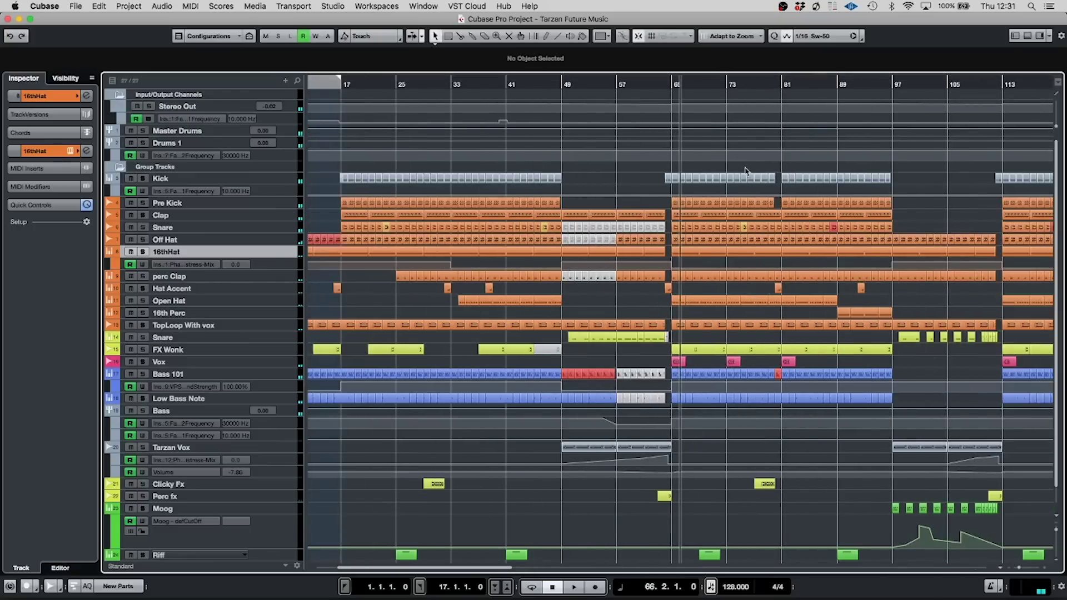
pyautogui.press('space')
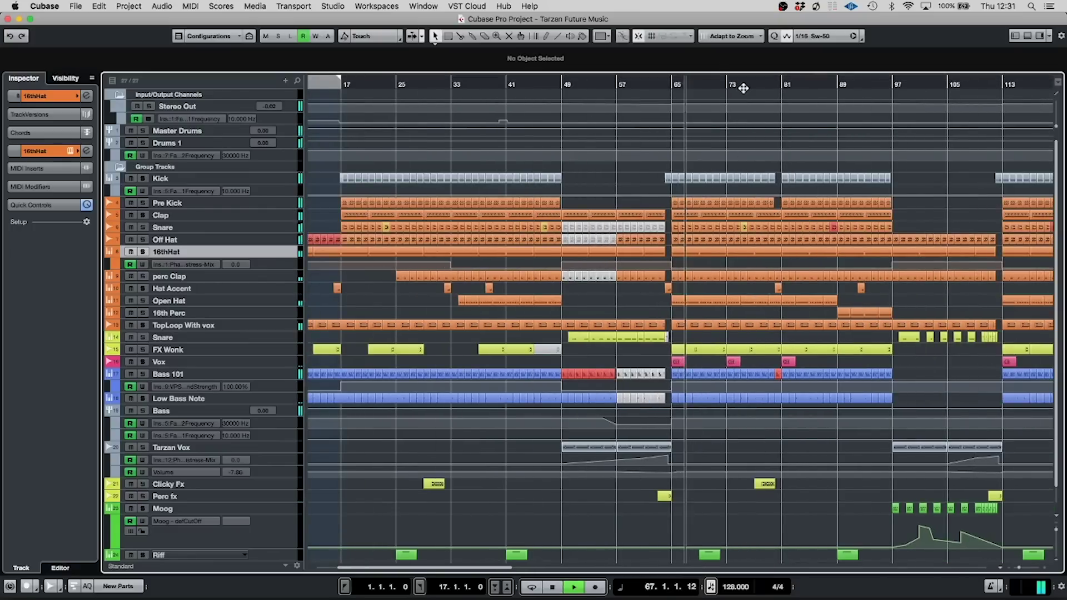
pyautogui.click(773, 85)
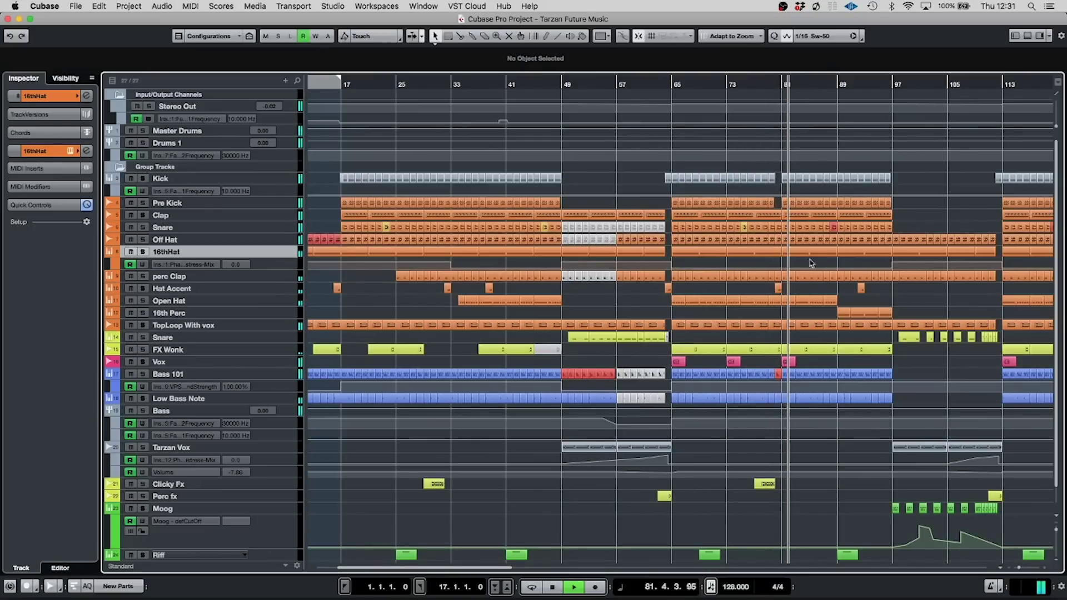
# Step: Examine the notes of the Hat Accent clip at bar 80, replay from bar 79, and check the Hat Accent track's channel settings
pyautogui.doubleClick(776, 286)
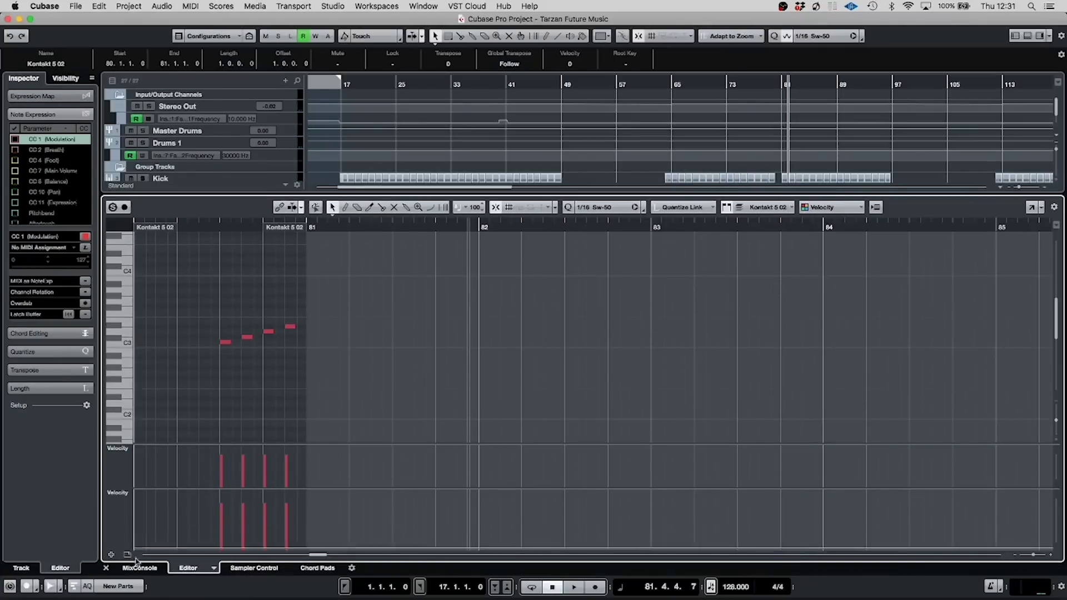
pyautogui.click(105, 568)
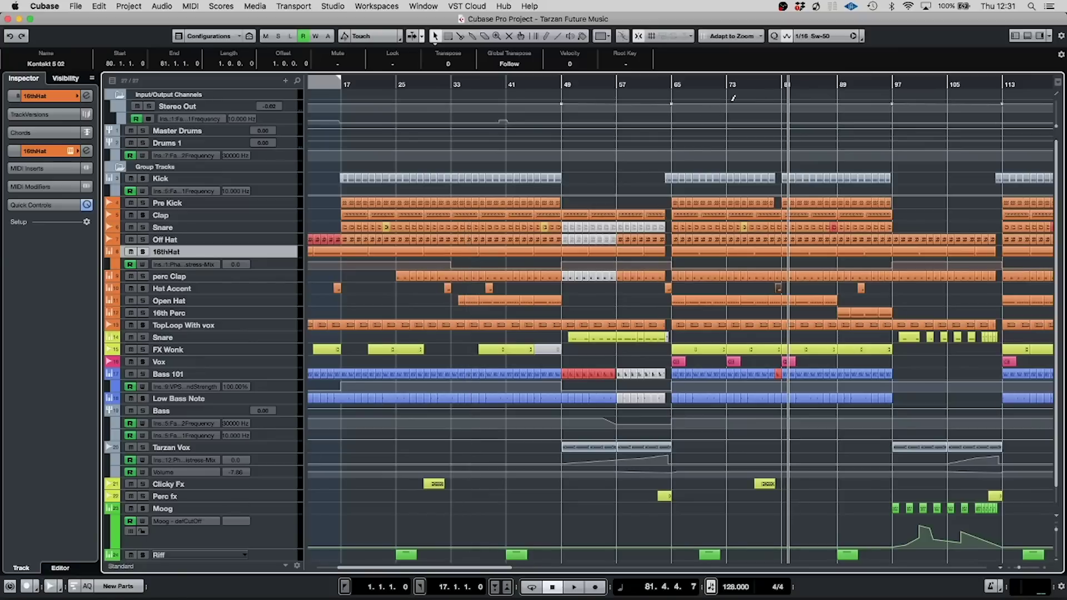
pyautogui.click(770, 84)
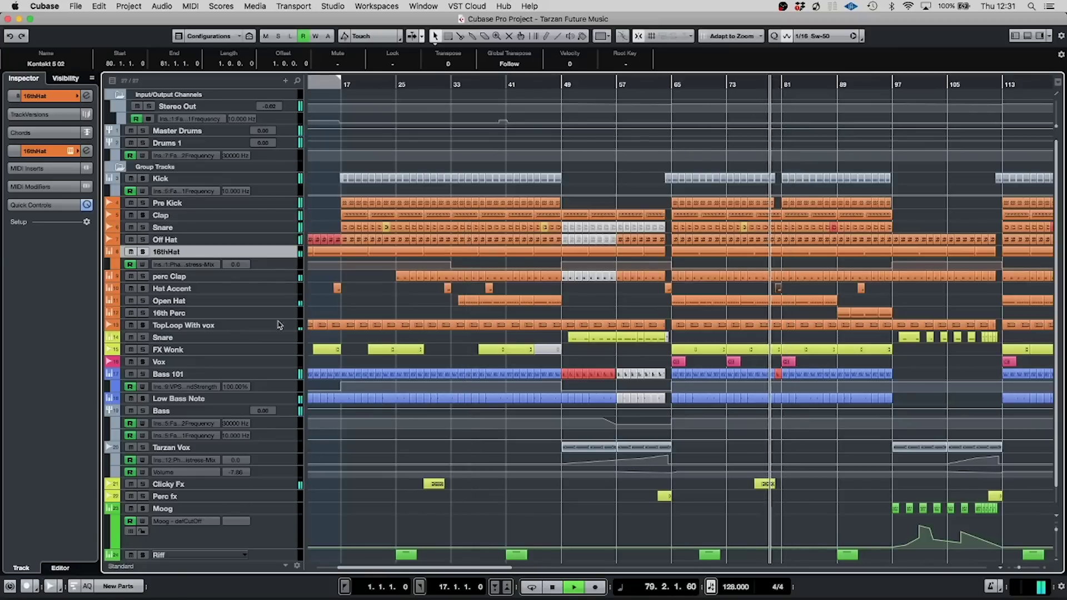
pyautogui.click(274, 290)
pyautogui.click(87, 96)
pyautogui.click(87, 95)
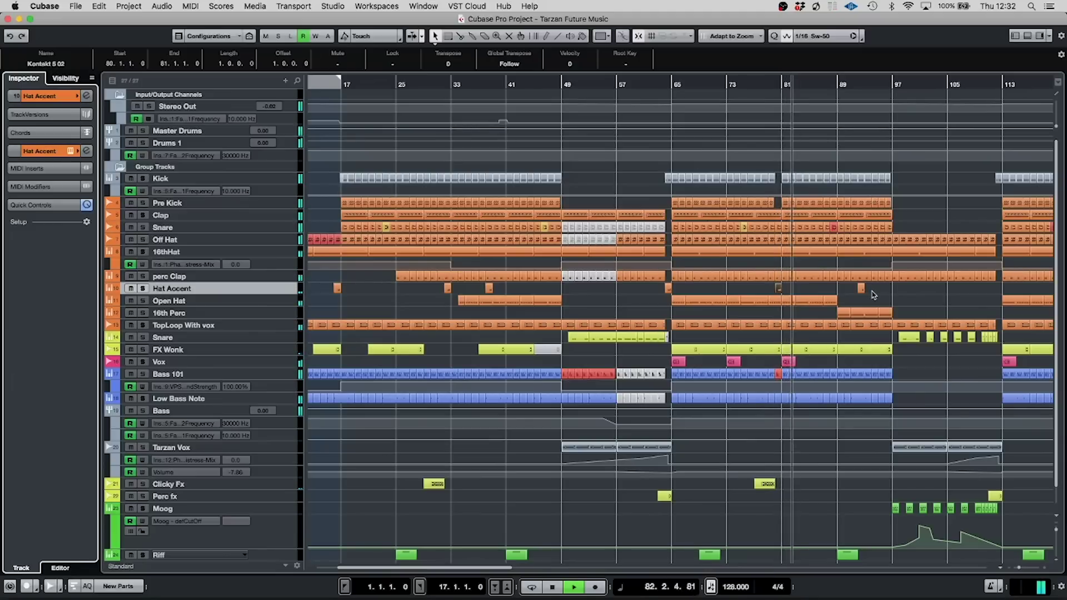
# Step: Stop near bar 86 and play the section from bar 89, where the 16th Perc part enters
pyautogui.moveTo(493, 568); pyautogui.dragTo(536, 569)
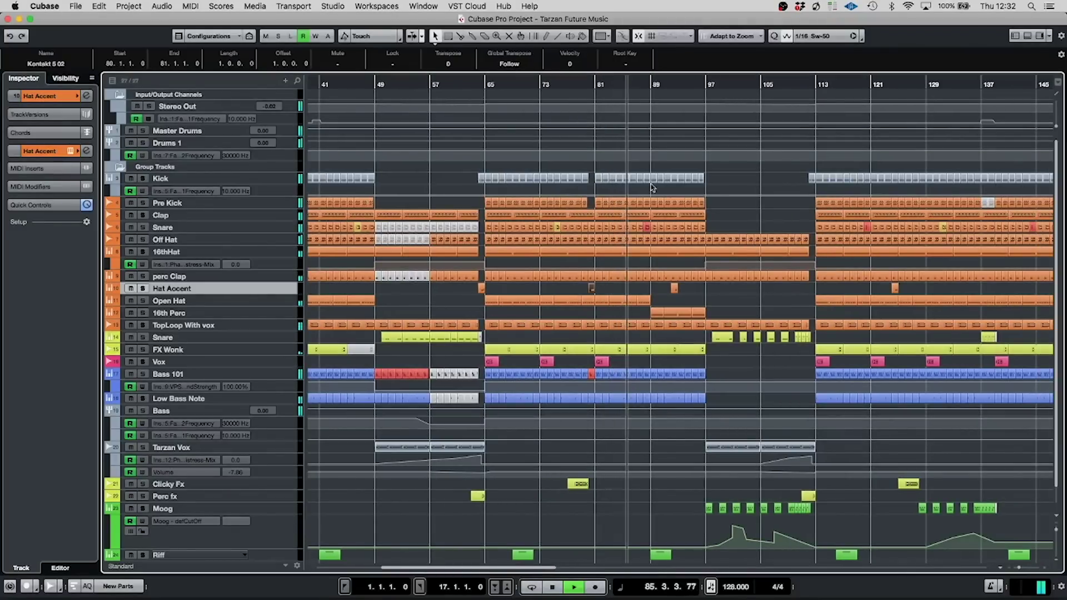
pyautogui.press('space')
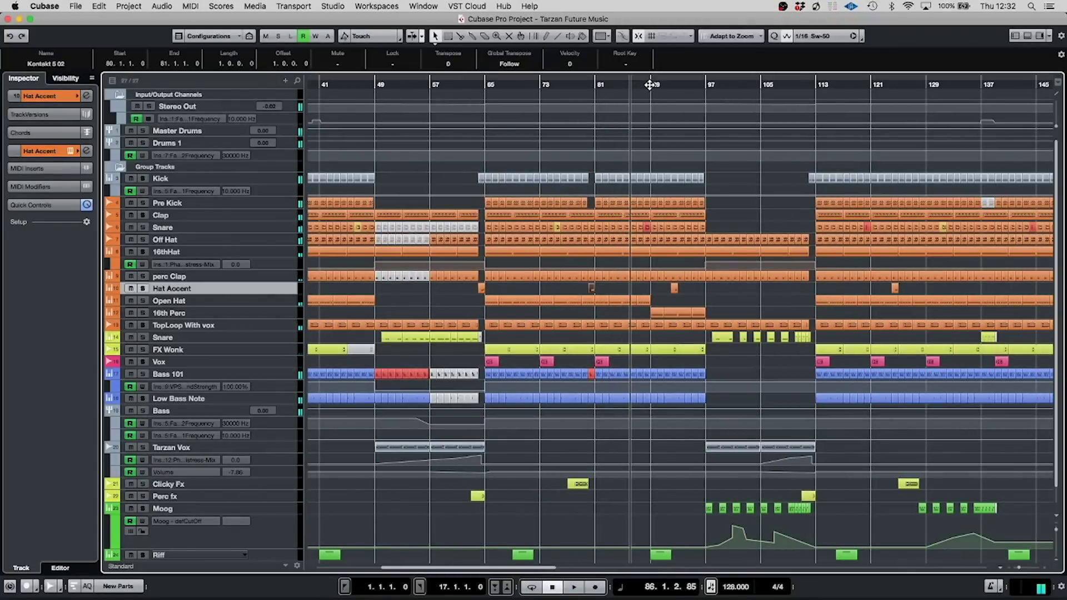
pyautogui.click(650, 85)
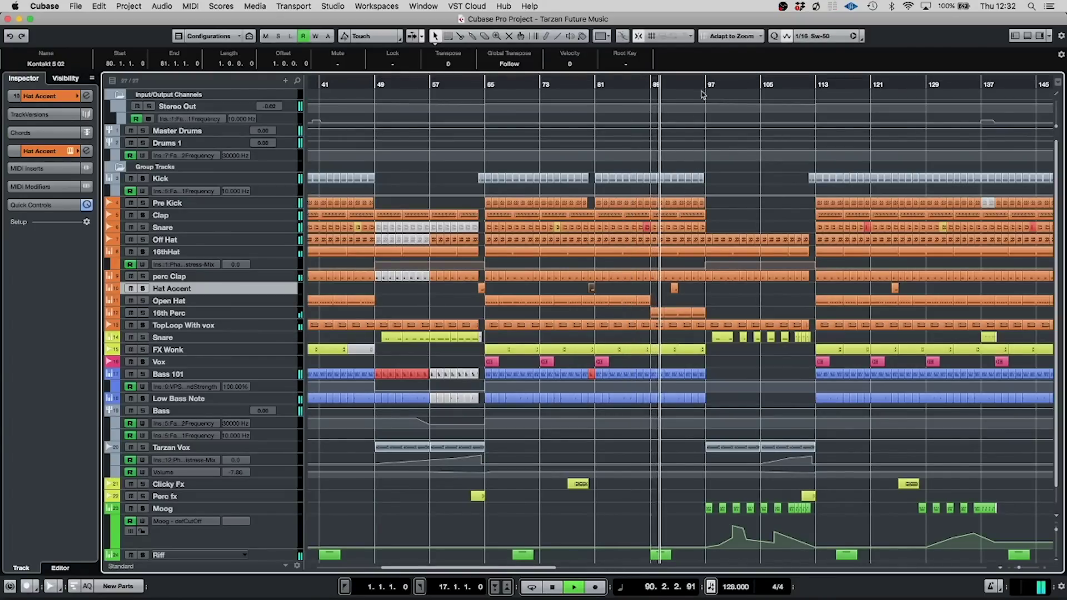
# Step: Play the transition from bar 96 into the second breakdown, and stop
pyautogui.click(700, 85)
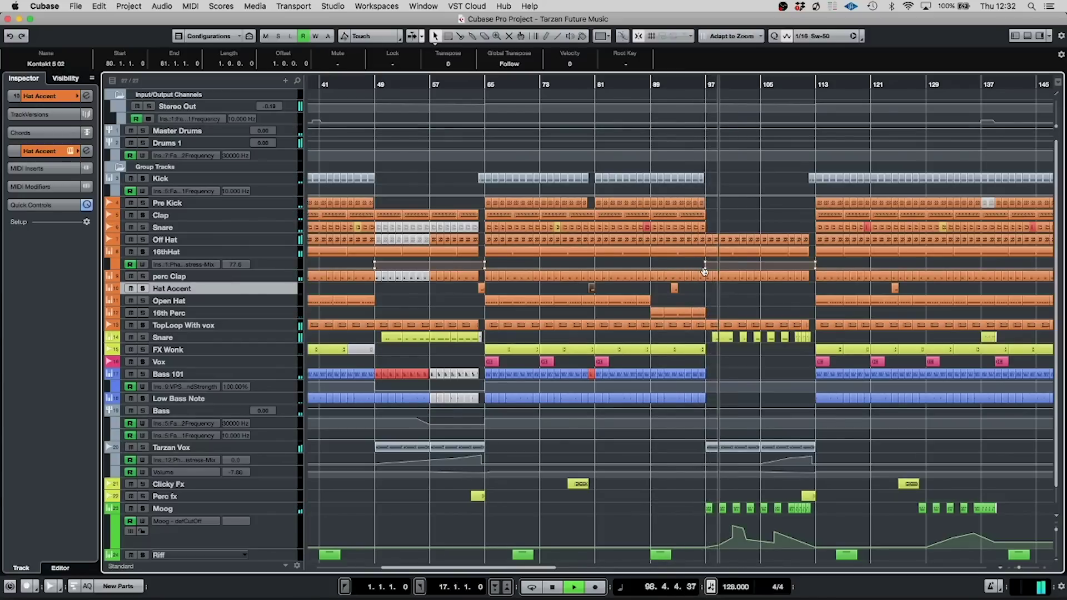
pyautogui.press('g')
pyautogui.press('space')
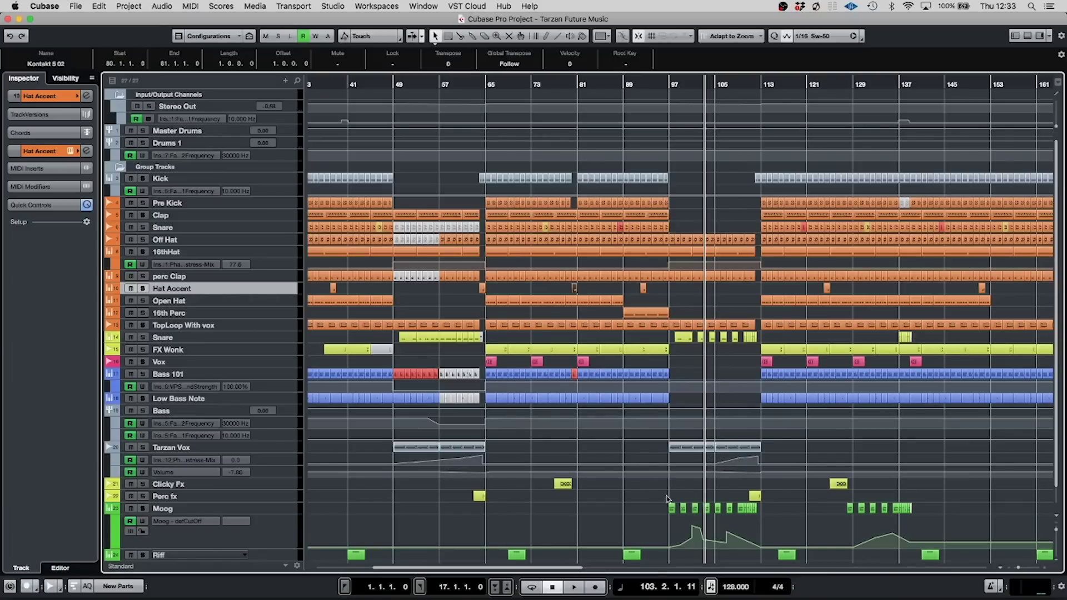
# Step: Listen to the section starting at bar 113, and select the Snare variation clip at bar 131
pyautogui.scroll(-1, 649, 503)
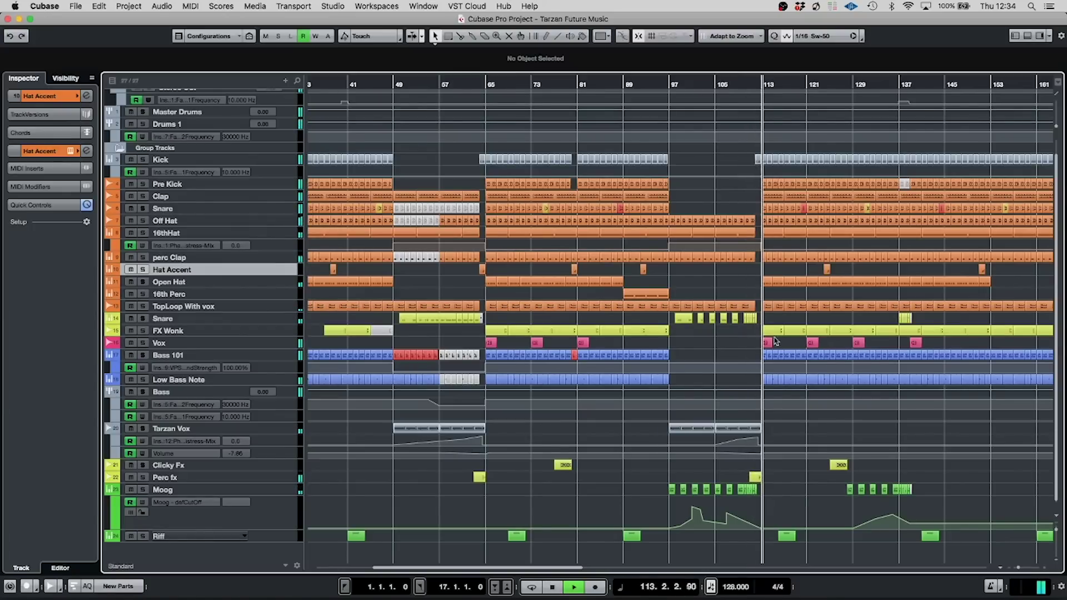
pyautogui.moveTo(555, 571); pyautogui.dragTo(602, 571)
pyautogui.press('space')
pyautogui.click(646, 210)
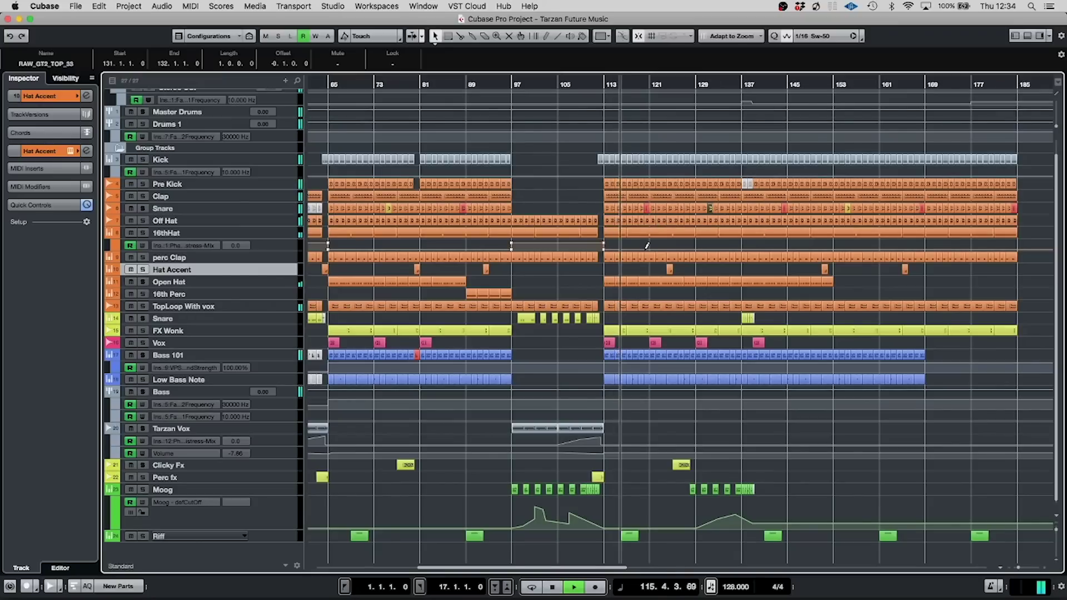
# Step: Play from about bar 126 to bar 131, and play the fill from about bar 136
pyautogui.click(677, 87)
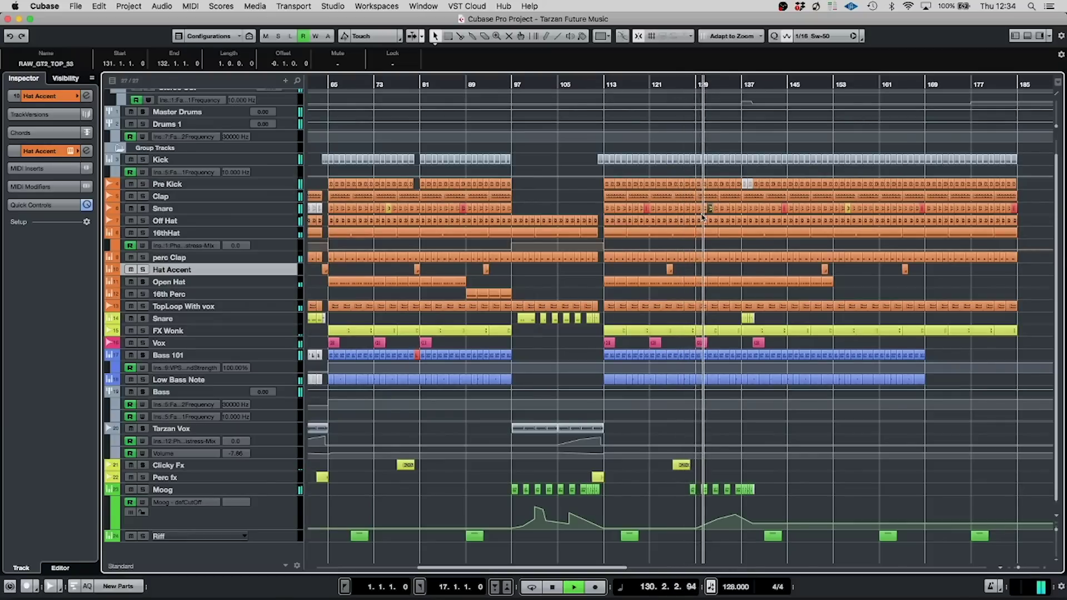
pyautogui.press('space')
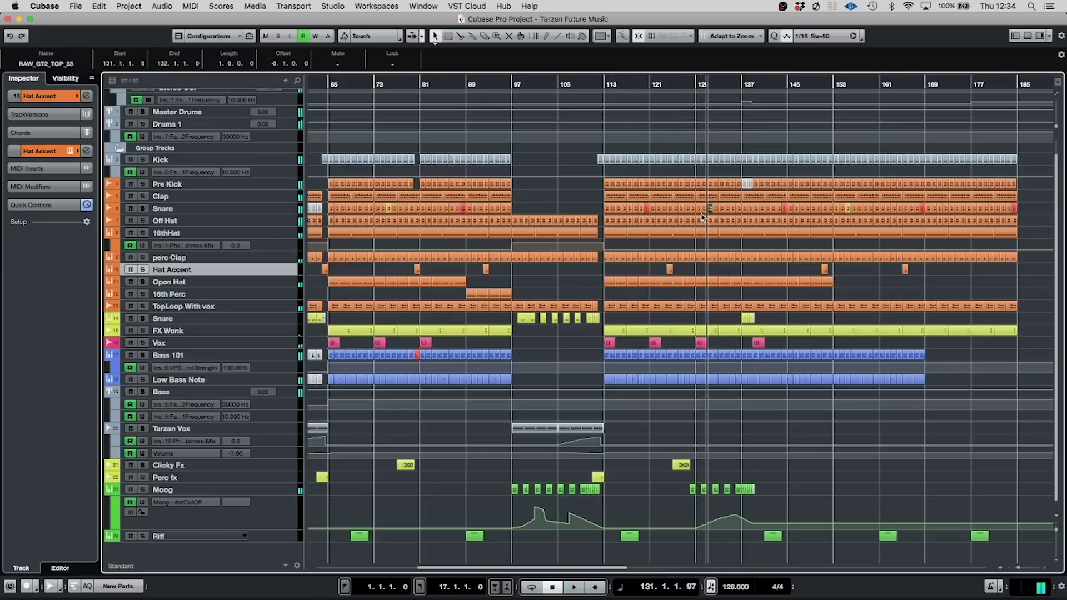
pyautogui.click(737, 84)
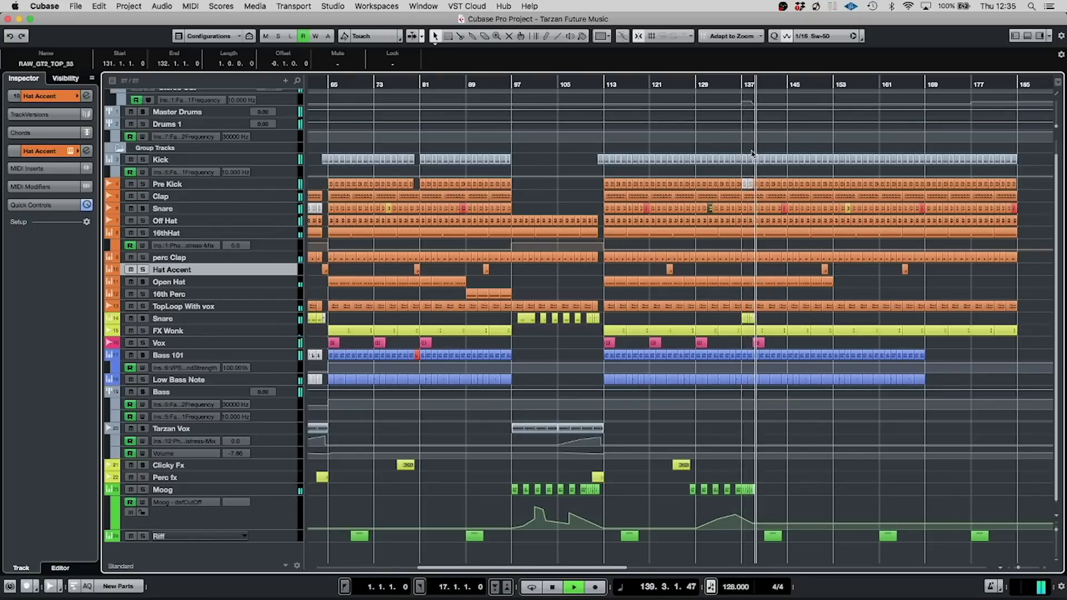
# Step: Stop after the bar 137 fill, and play from about bar 151 through the end of the Open Hat part at bar 153
pyautogui.press('space')
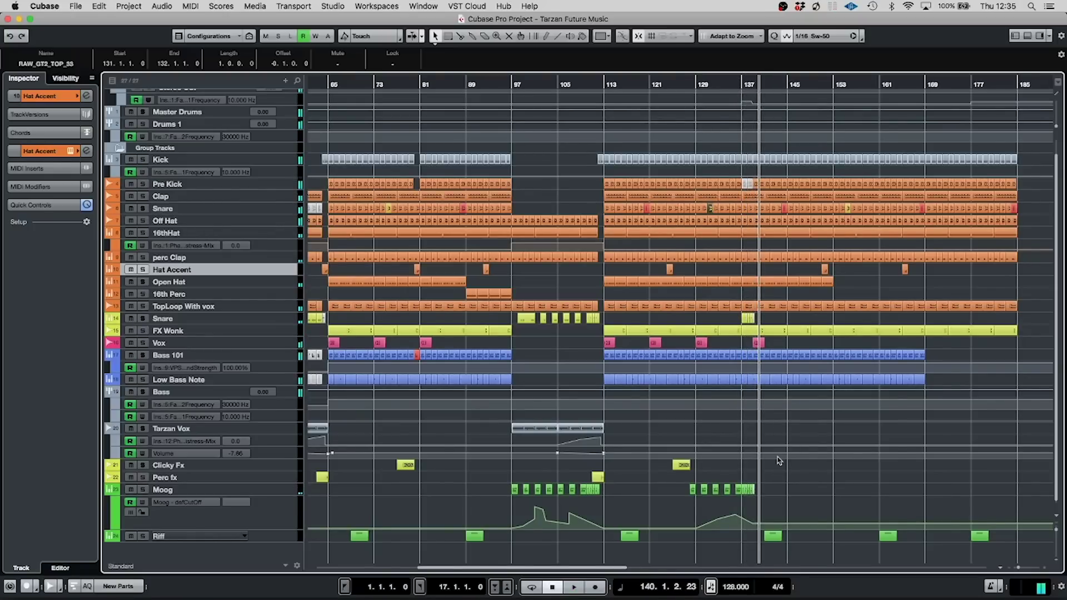
pyautogui.press('h')
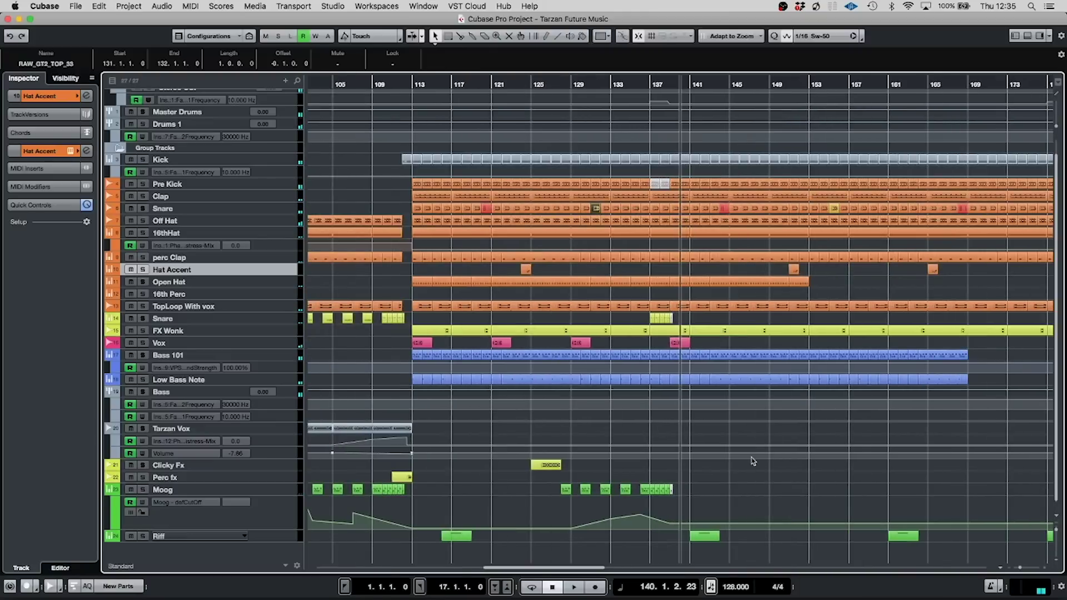
pyautogui.press('g')
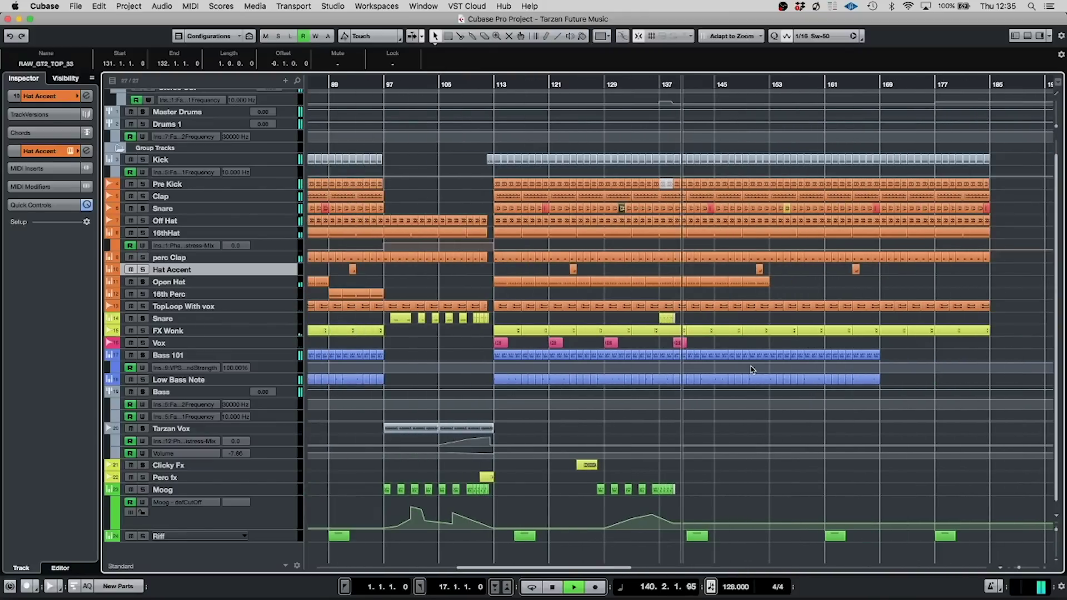
pyautogui.click(758, 83)
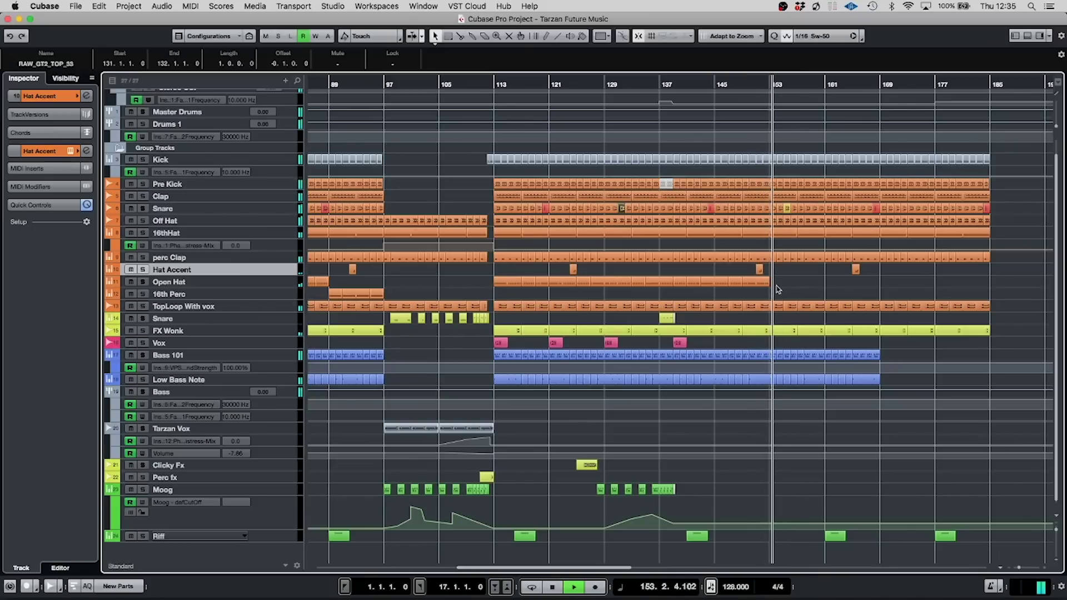
pyautogui.press('space')
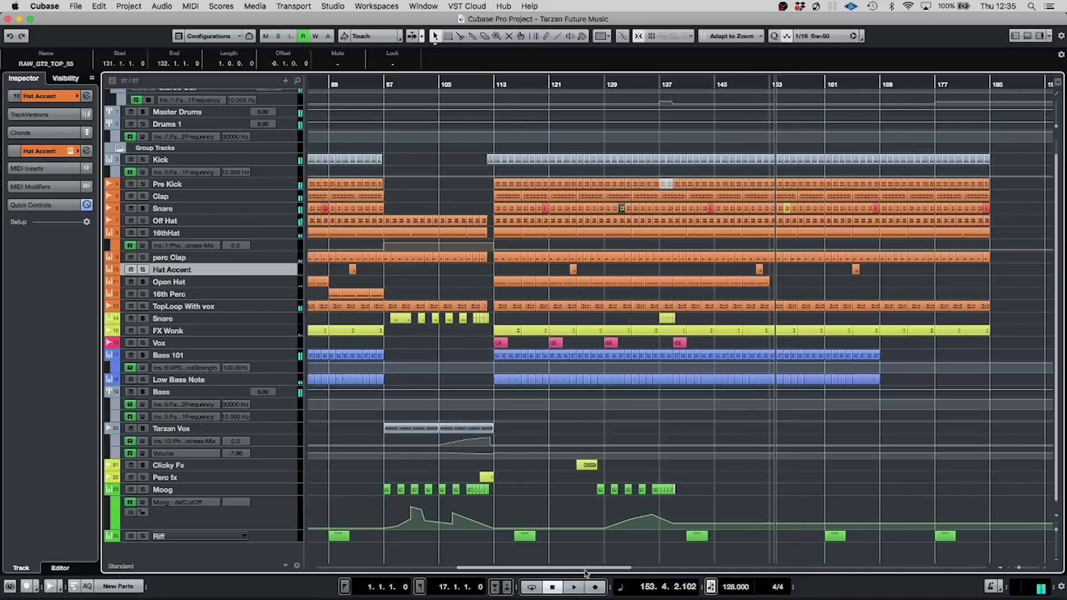
# Step: Play the outro from bar 169, where the bass parts drop out, and jump ahead to bar 177
pyautogui.moveTo(587, 570); pyautogui.dragTo(644, 458)
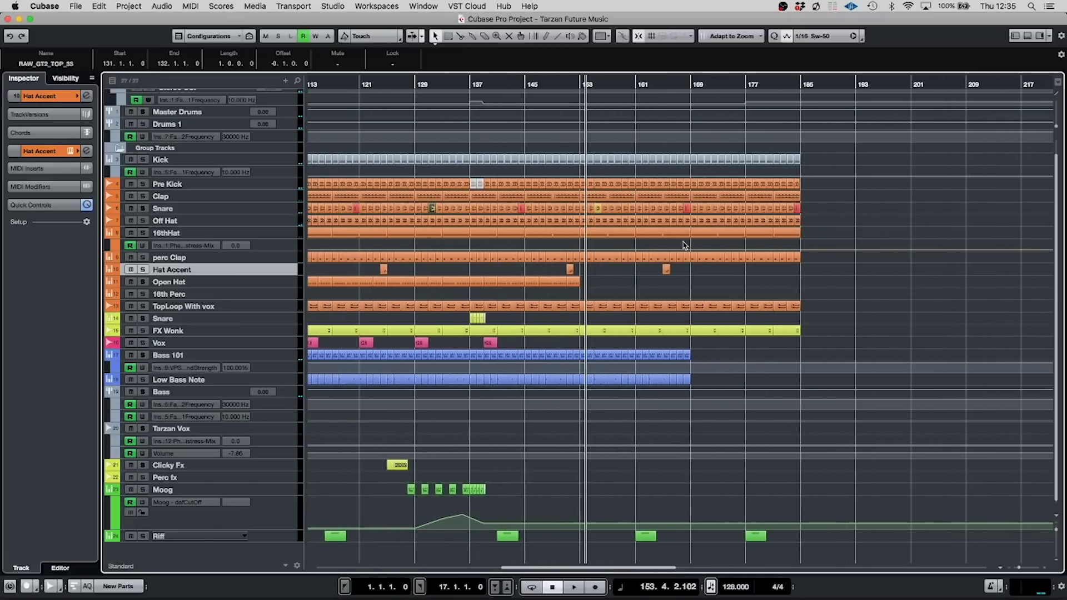
pyautogui.click(688, 84)
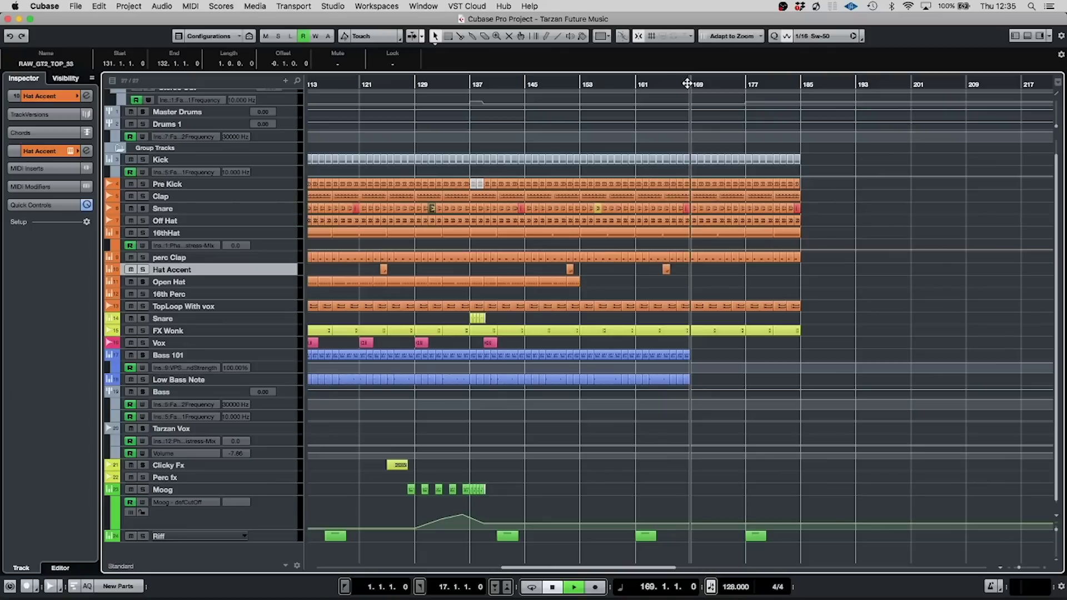
pyautogui.click(746, 83)
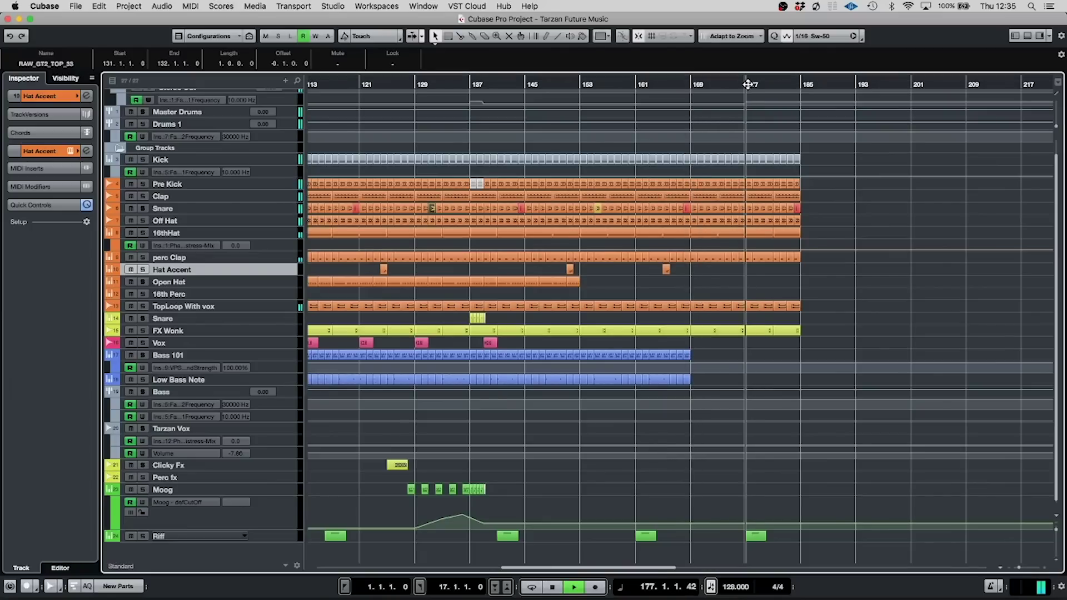